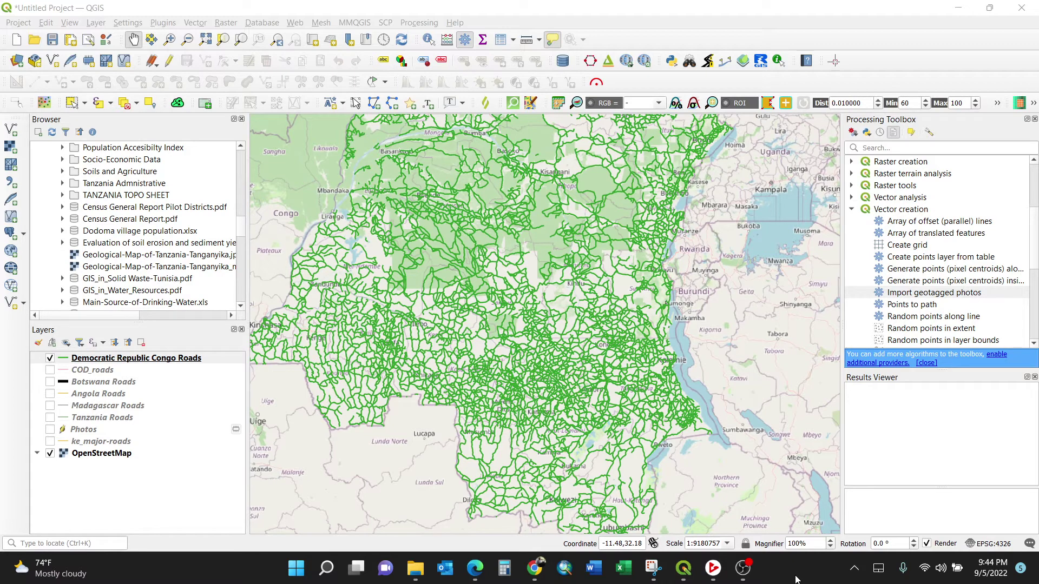
- Pan across the Congo road network and select the Democratic Republic Congo Roads layer
drag(510, 318, 477, 283)
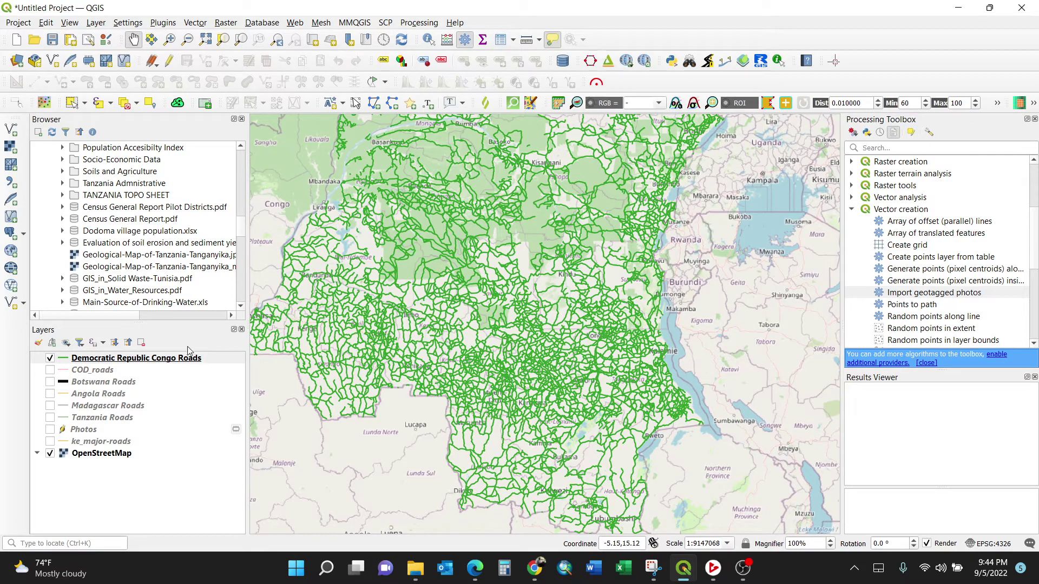
click(221, 360)
- With editing on, add a decimal (real) field named Length, length 6, precision 3
right_click(221, 360)
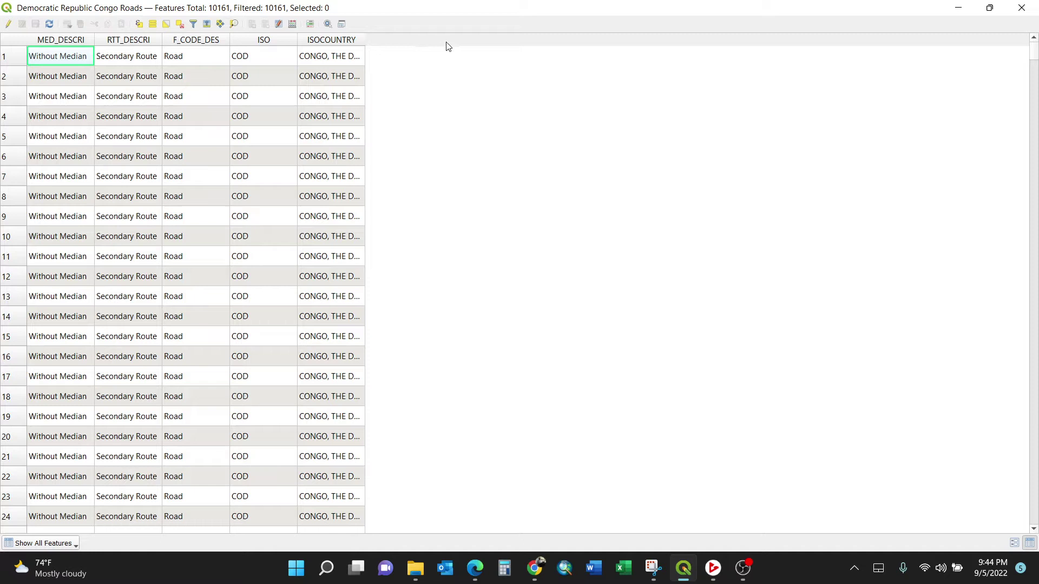
click(8, 24)
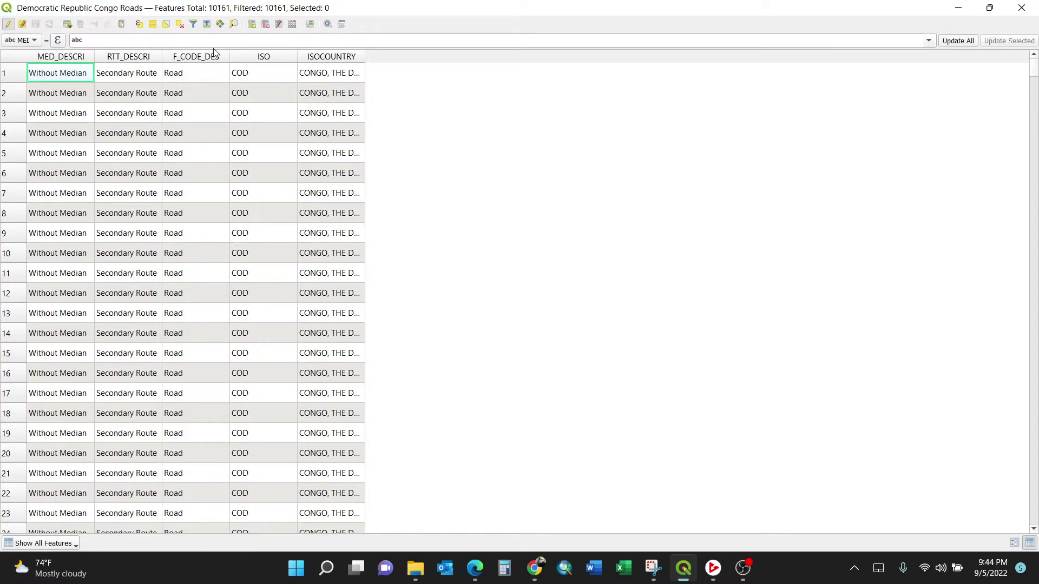
click(252, 24)
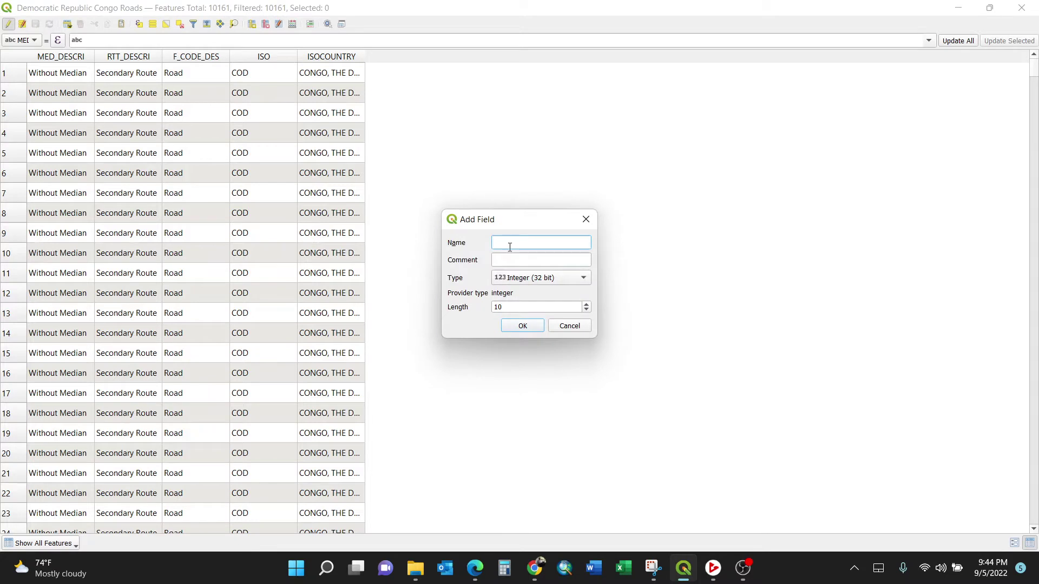
text(Length)
click(546, 280)
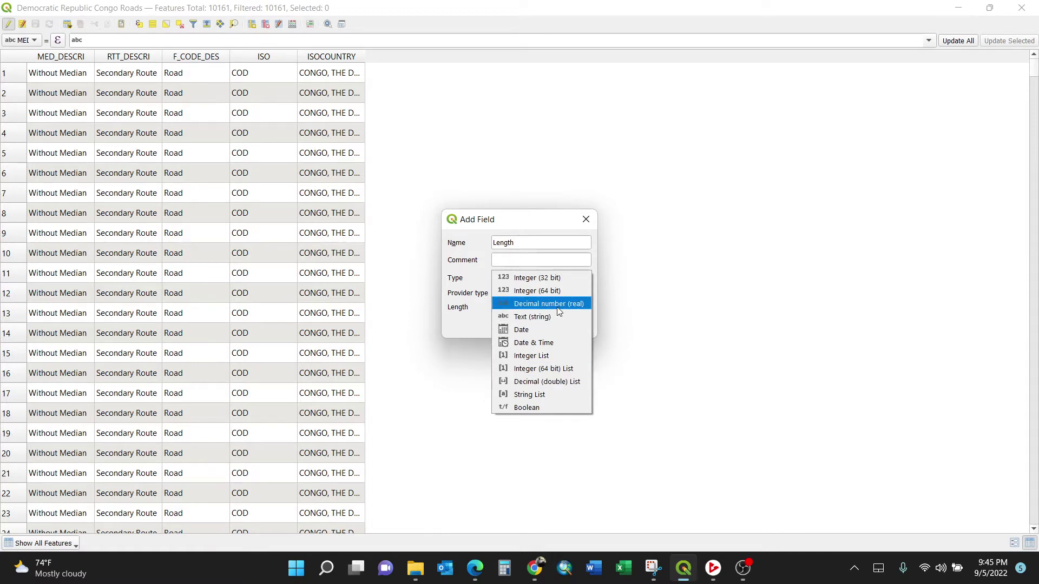
click(537, 303)
double_click(515, 307)
text(6)
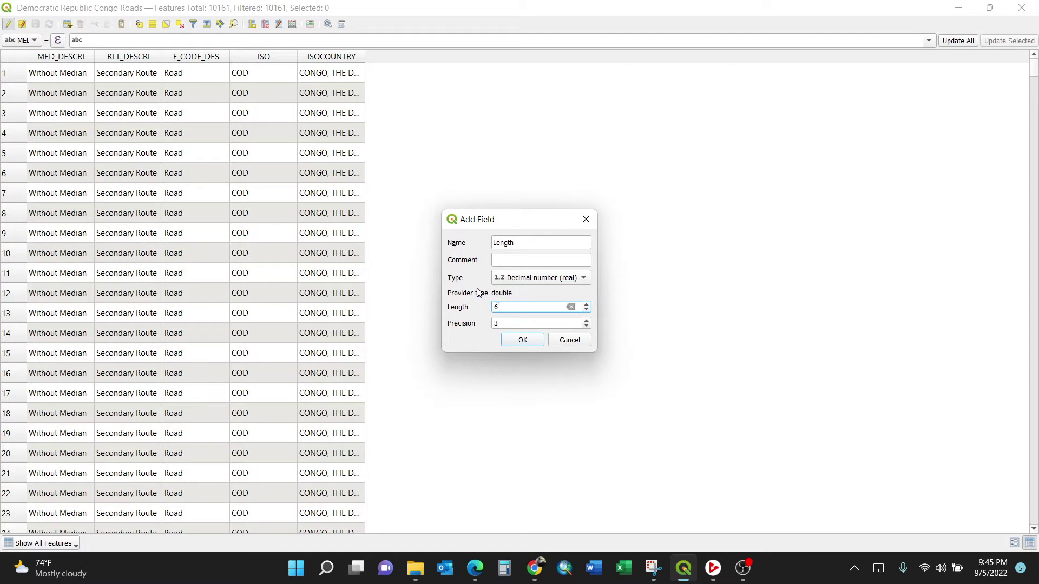
click(501, 322)
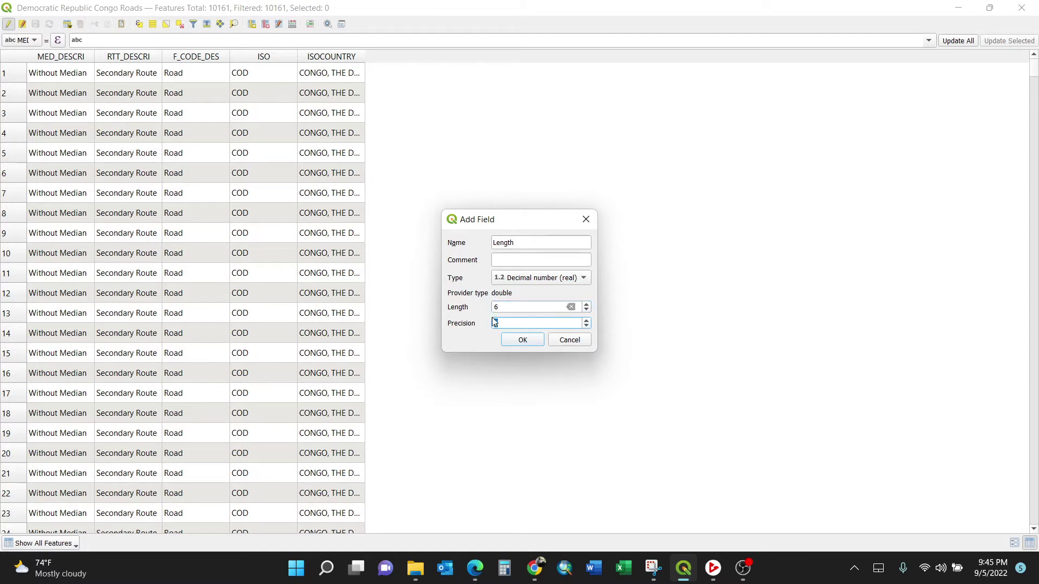
text(2)
click(522, 340)
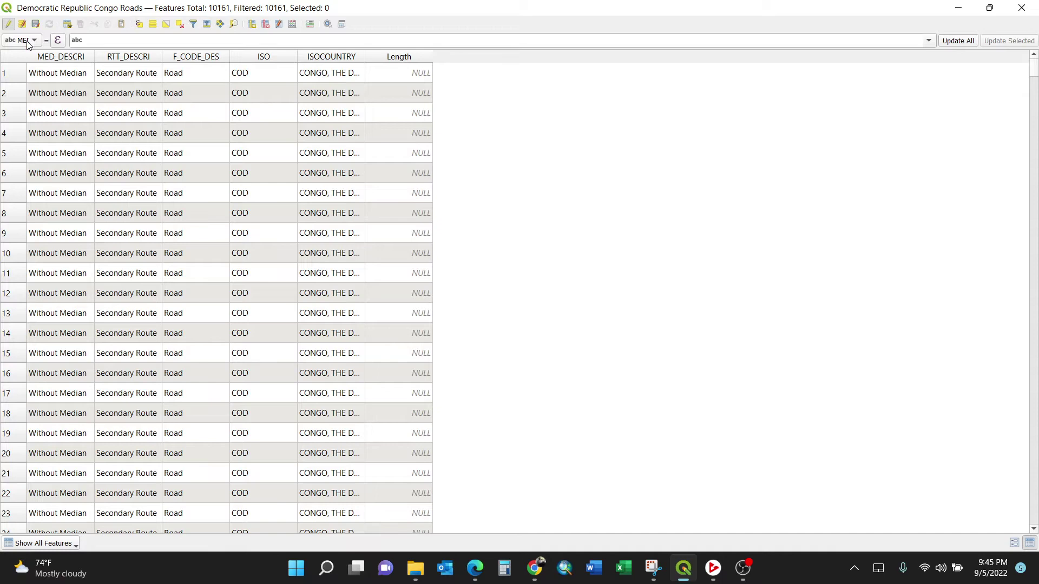
- Set the Field Calculator to update the existing Length field
click(1024, 9)
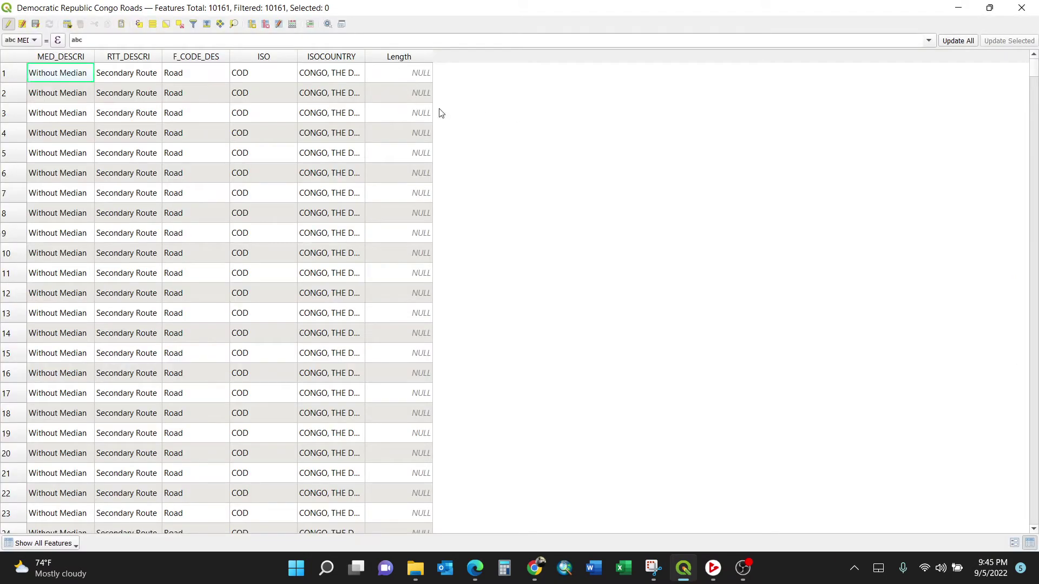
click(442, 114)
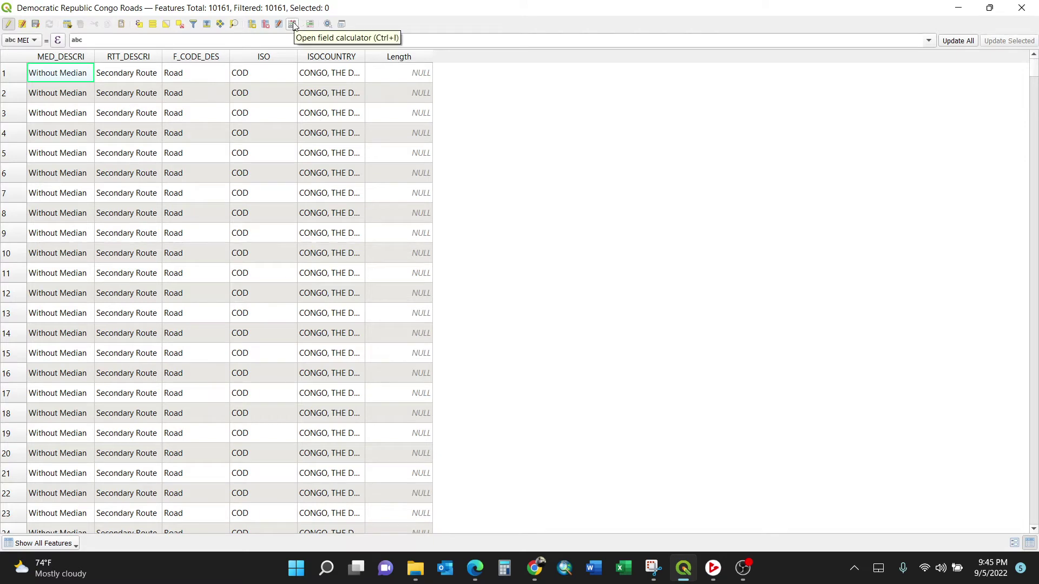
click(294, 25)
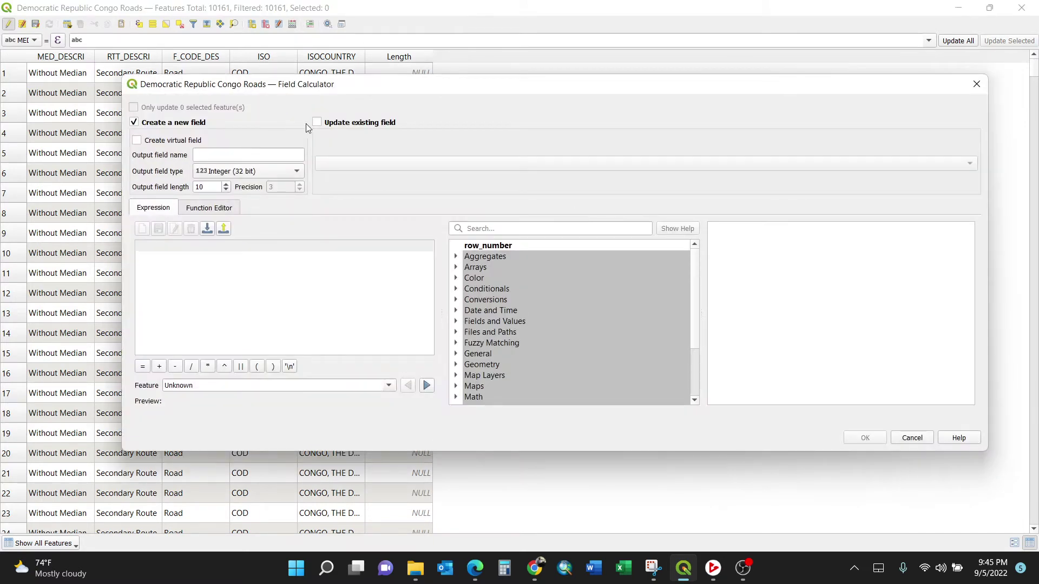
click(318, 123)
click(645, 163)
click(357, 229)
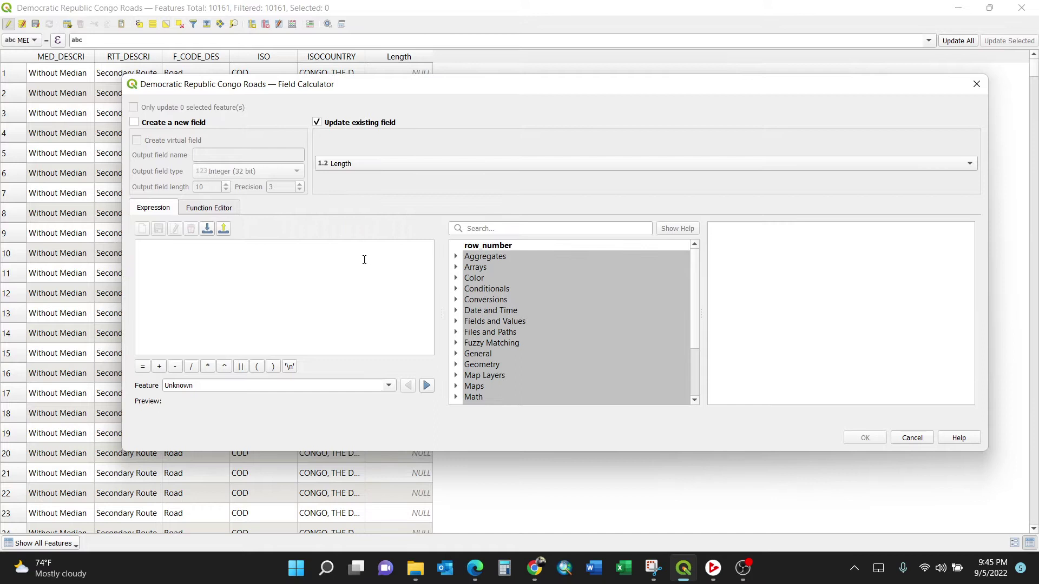
- Build the kilometre expression $length /1000 using the Geometry length function
click(224, 256)
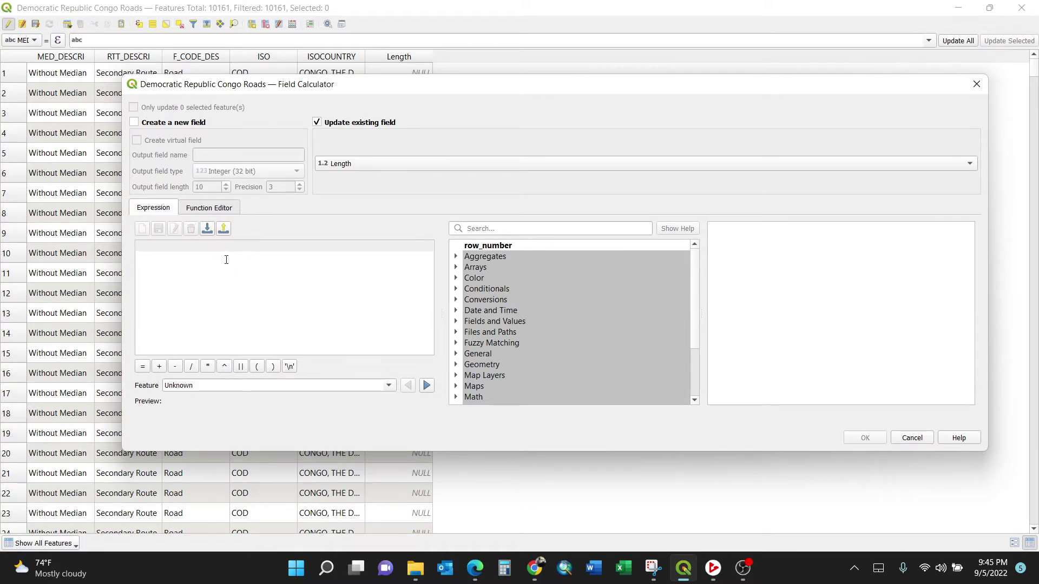
scroll(533, 350, down, 2)
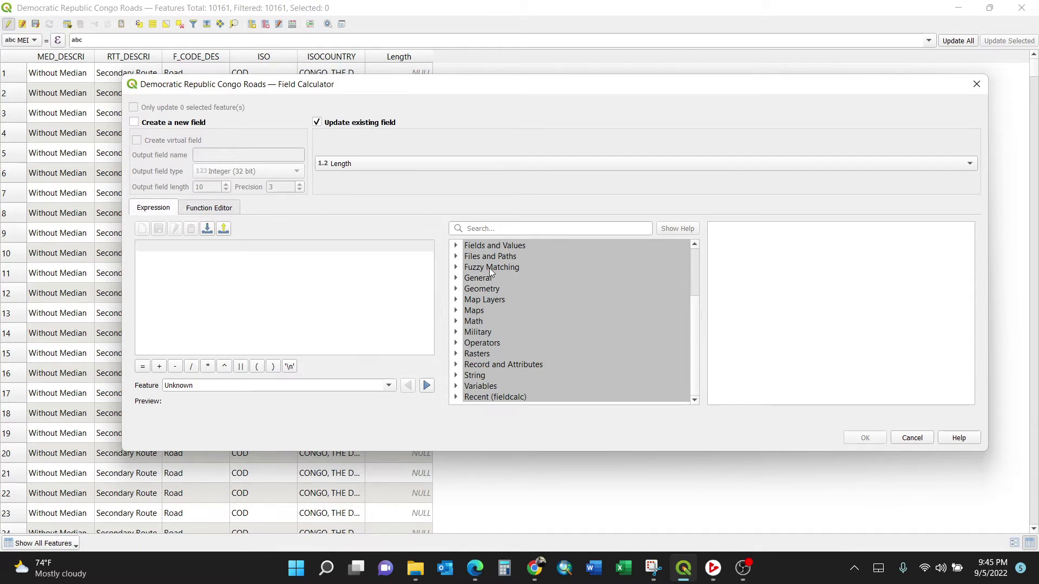
click(456, 289)
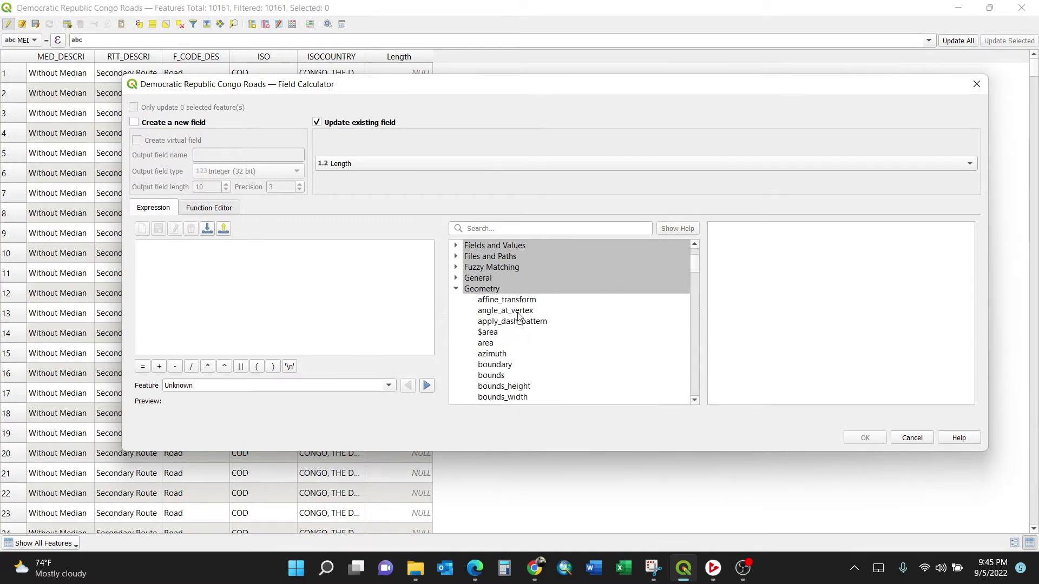
scroll(520, 320, down, 4)
scroll(516, 333, down, 2)
scroll(513, 334, down, 3)
scroll(507, 333, down, 3)
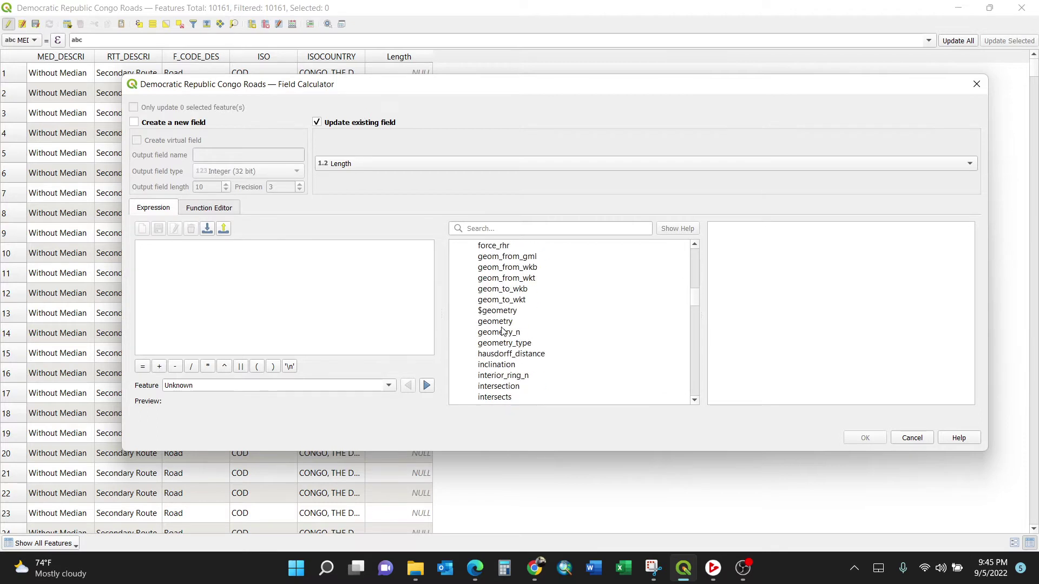
scroll(507, 333, down, 3)
scroll(503, 332, down, 2)
double_click(491, 354)
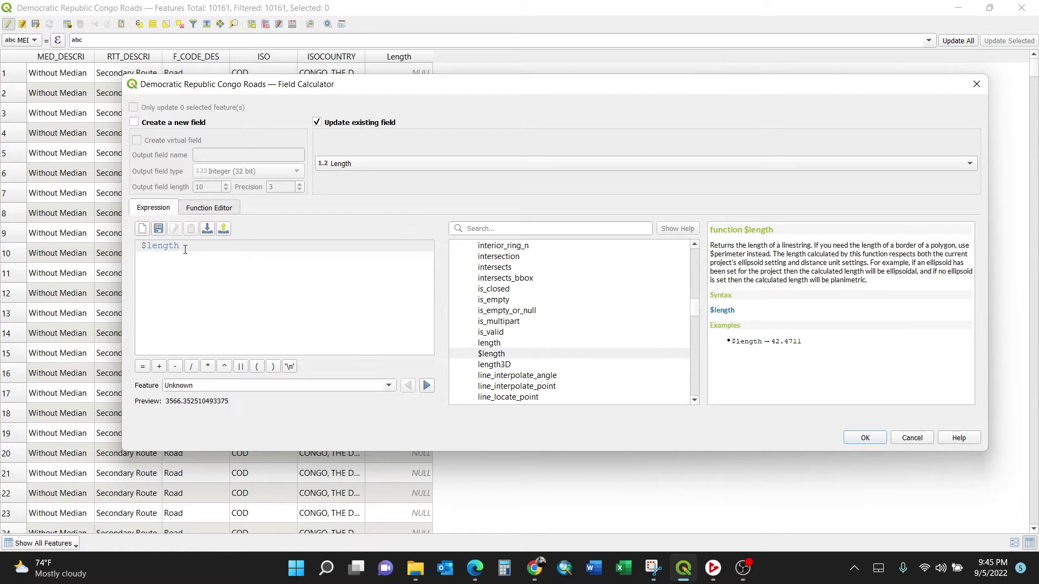
text(/1000)
- Apply $length /1000 to fill Length with kilometre values, then close the attribute table
click(860, 438)
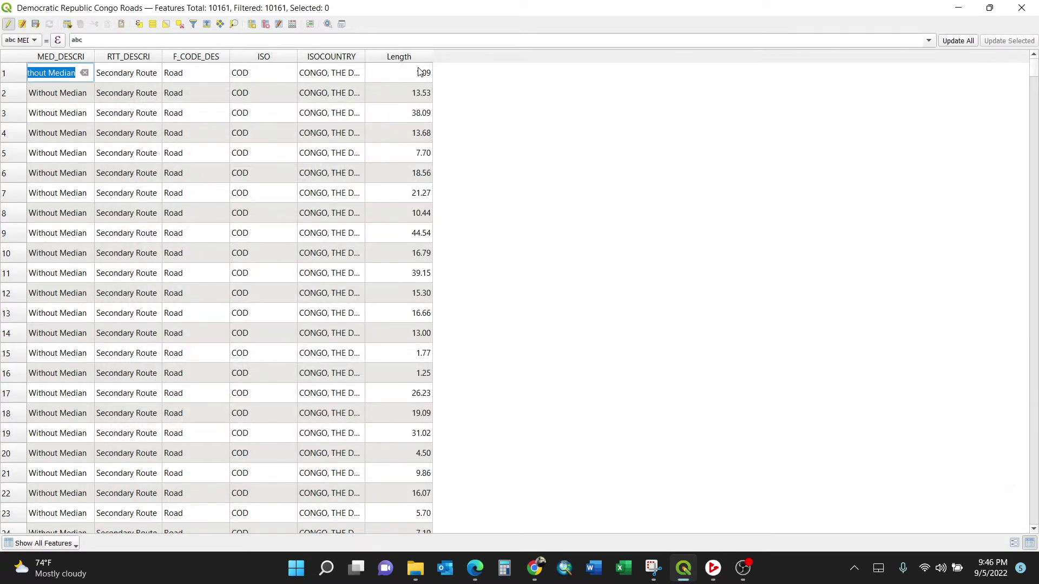
mouse_move(1033, 62)
mouse_down()
mouse_move(1026, 131)
mouse_move(1032, 58)
mouse_up()
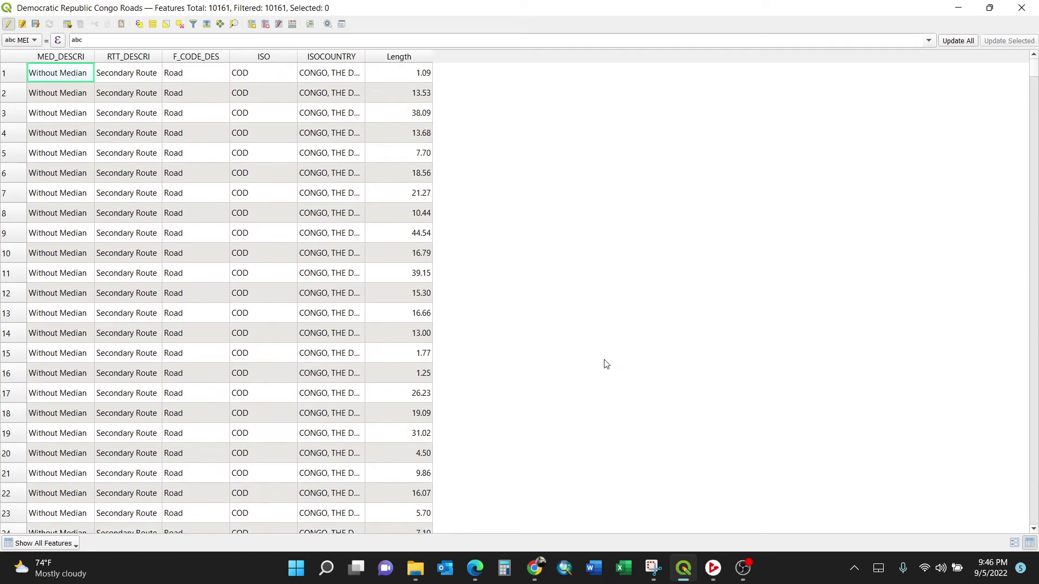
click(1021, 7)
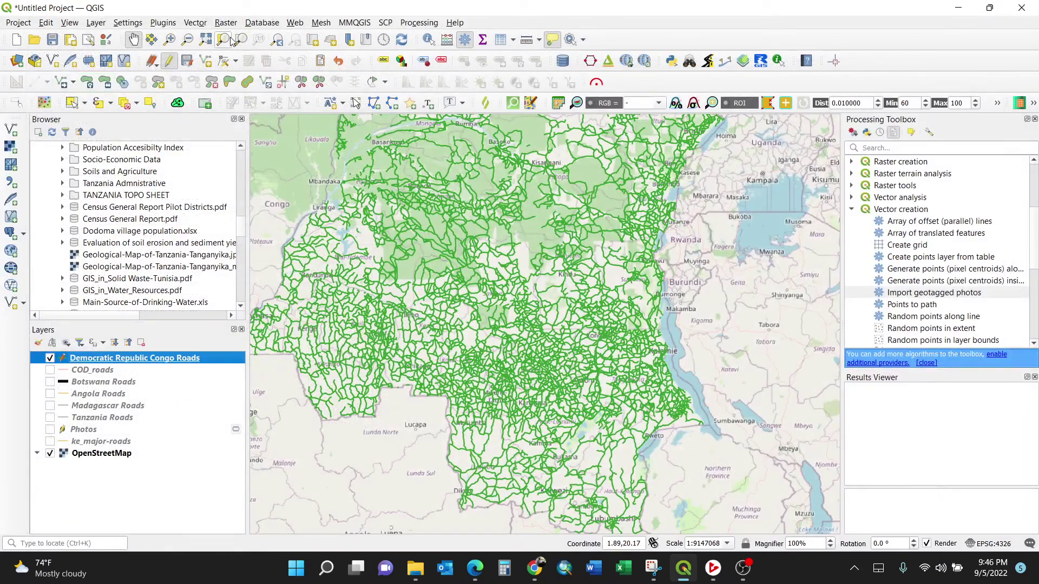
- Run Vector > Basic Statistics for Fields on the roads' Length field
click(195, 23)
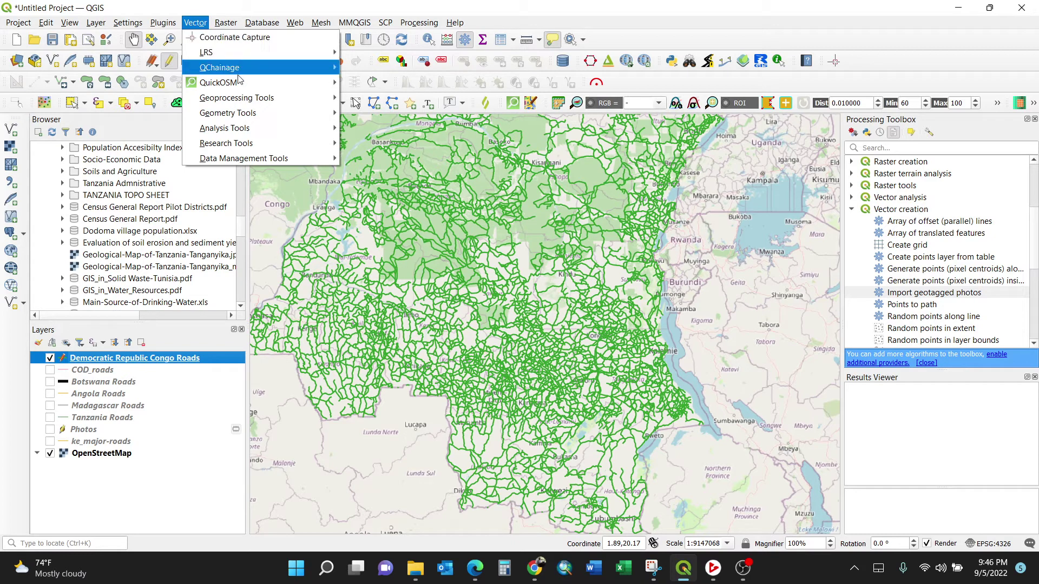
mouse_move(225, 129)
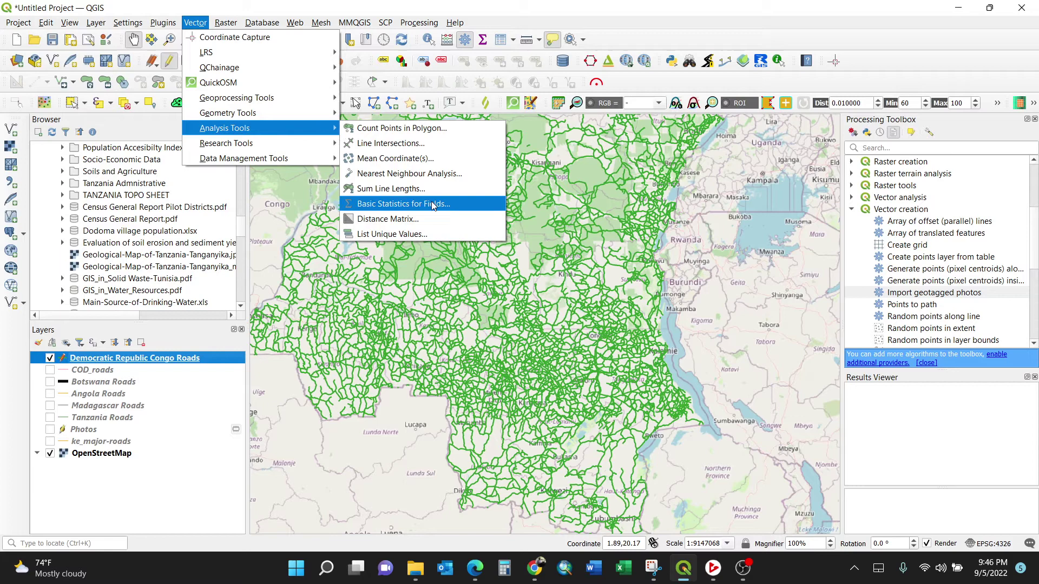
click(401, 206)
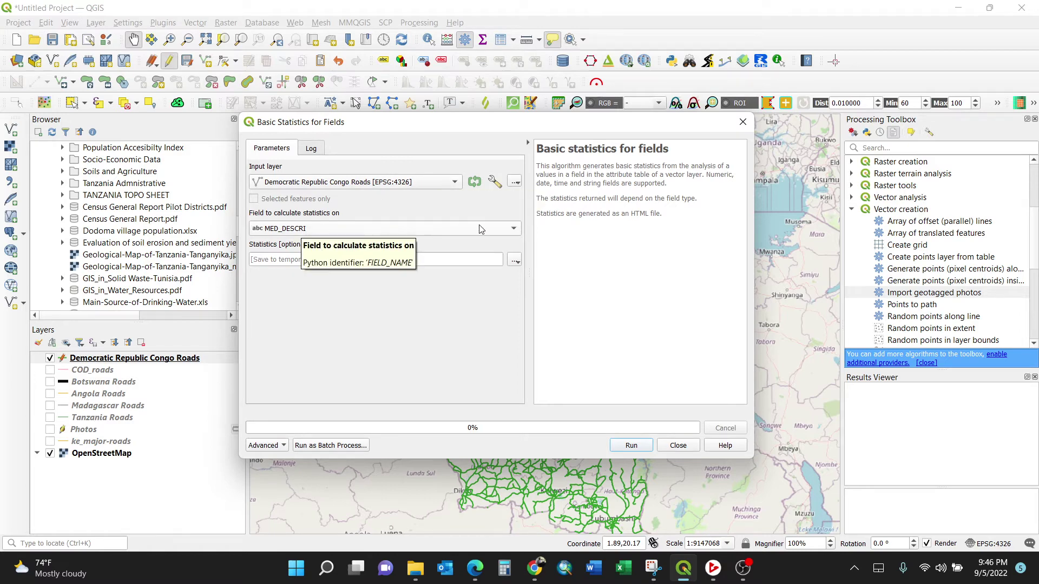
click(504, 231)
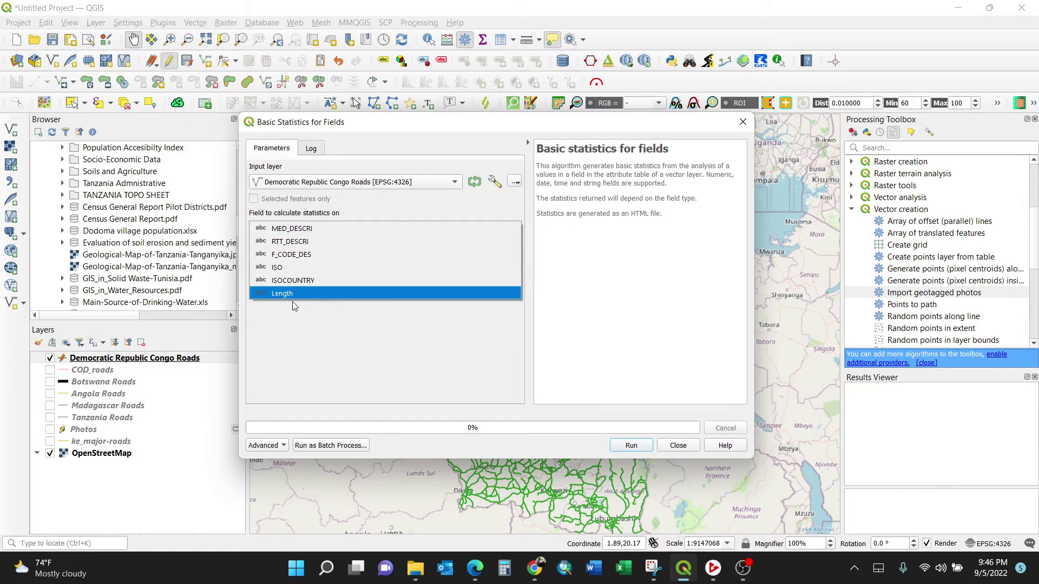
click(335, 291)
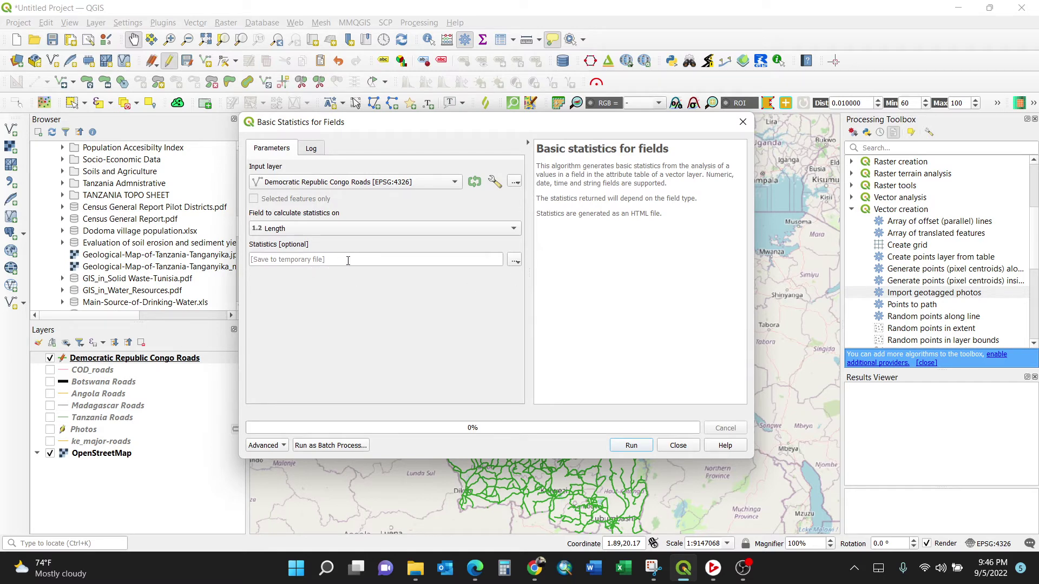
click(632, 445)
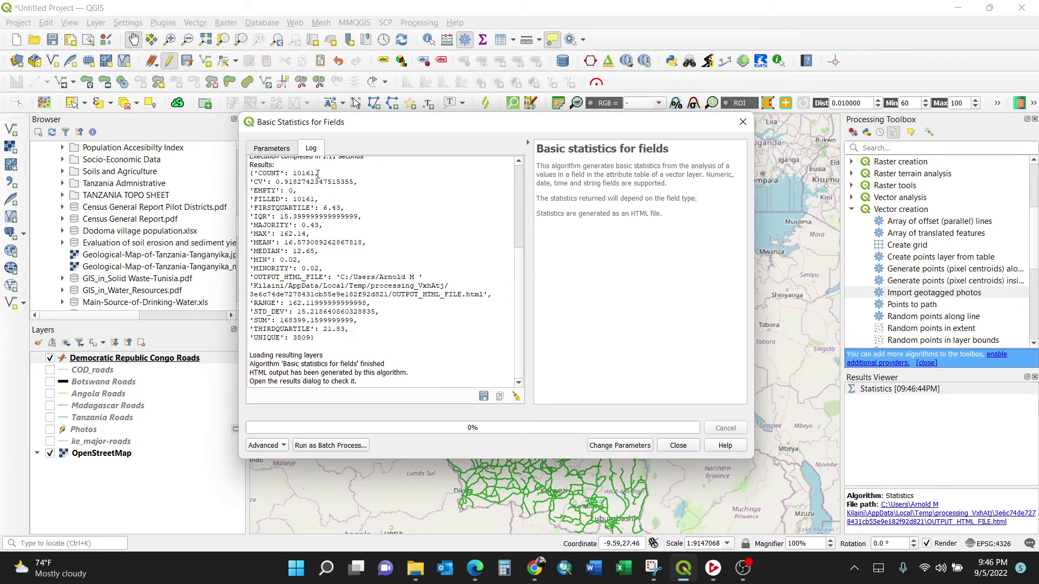
- Highlight the COUNT (10,161) and SUM (about 165,399 km) results, then close the tool
drag(318, 173, 292, 174)
click(298, 191)
drag(355, 319, 277, 320)
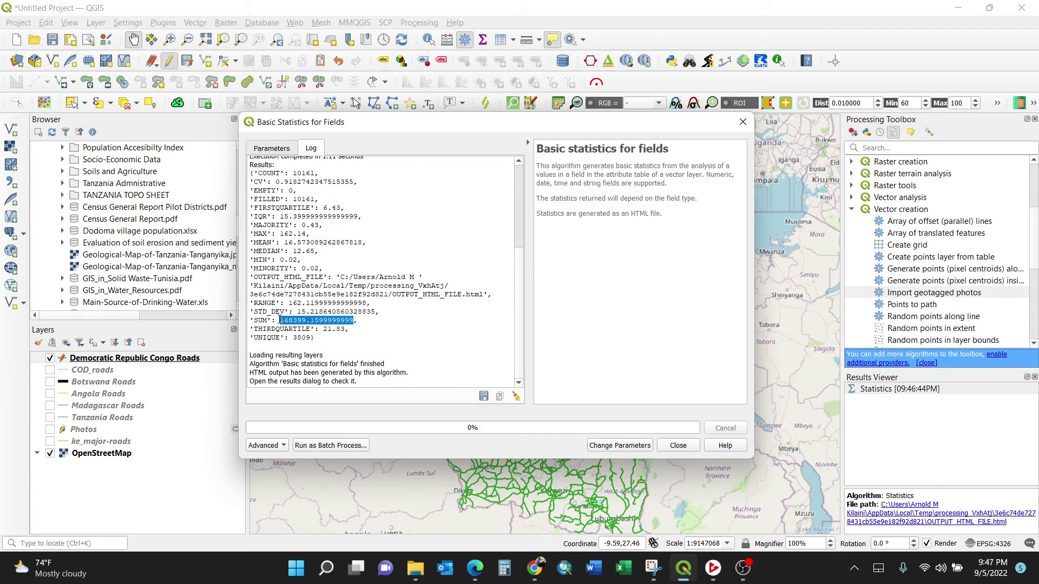
click(293, 320)
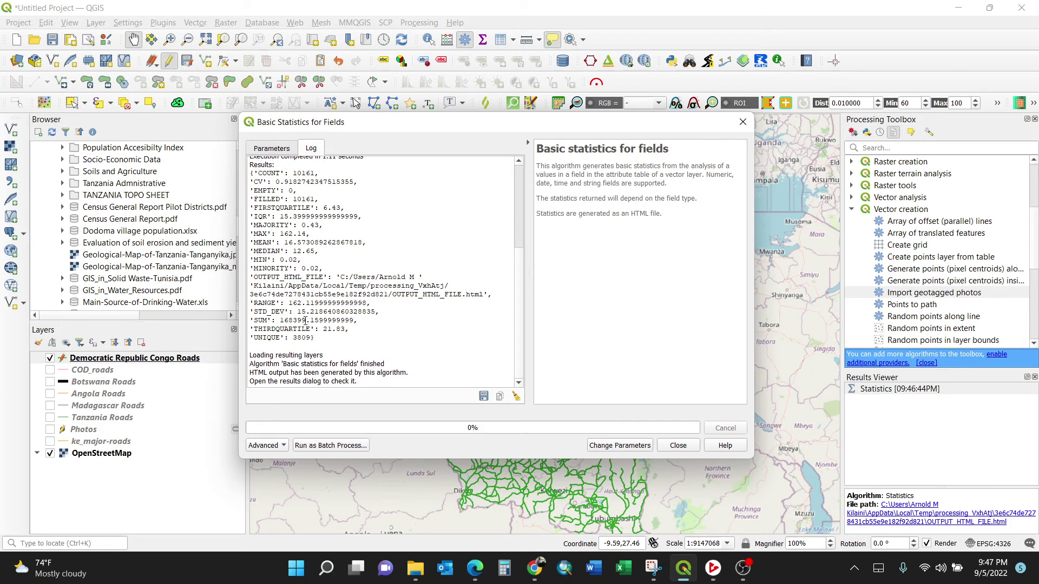
drag(308, 320, 277, 320)
click(677, 445)
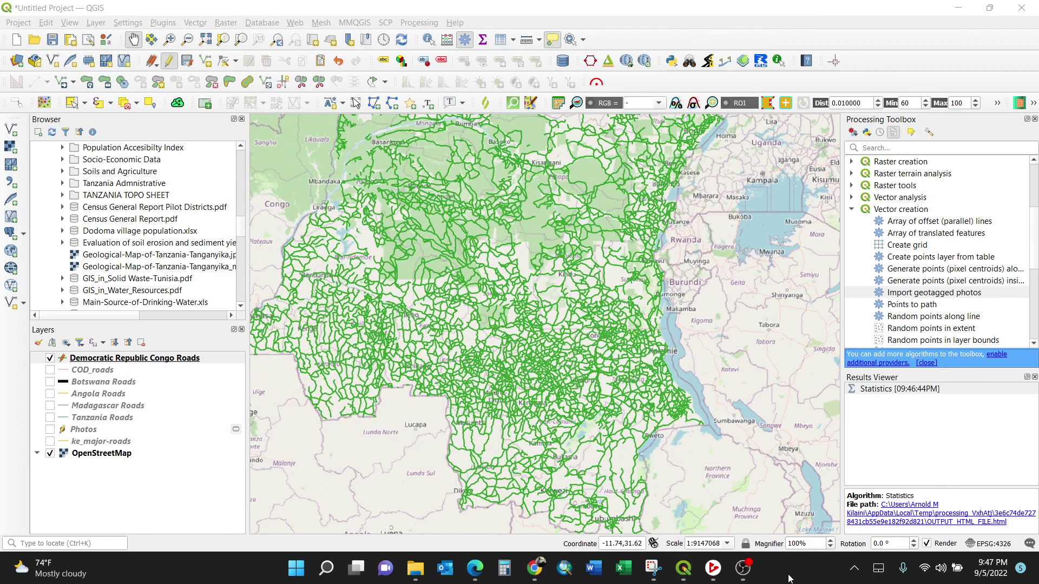